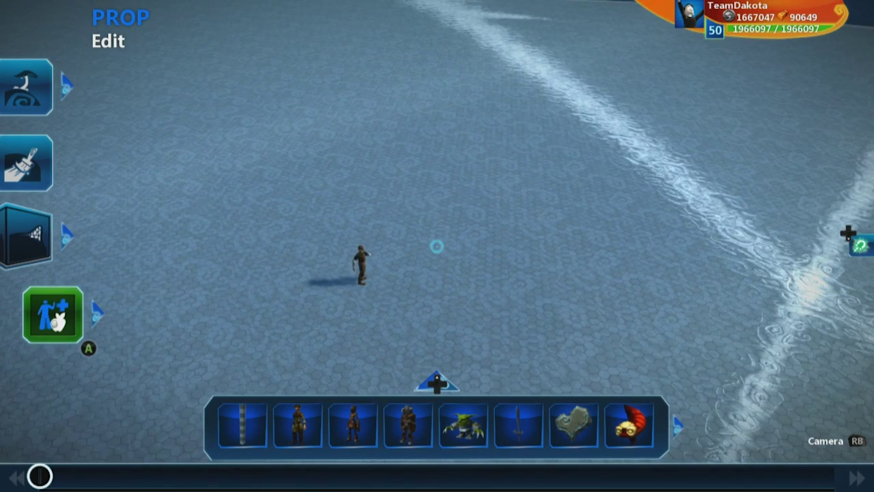
Toggle grid snapping, leaving it off.
{"action": "key", "text": "Right"}
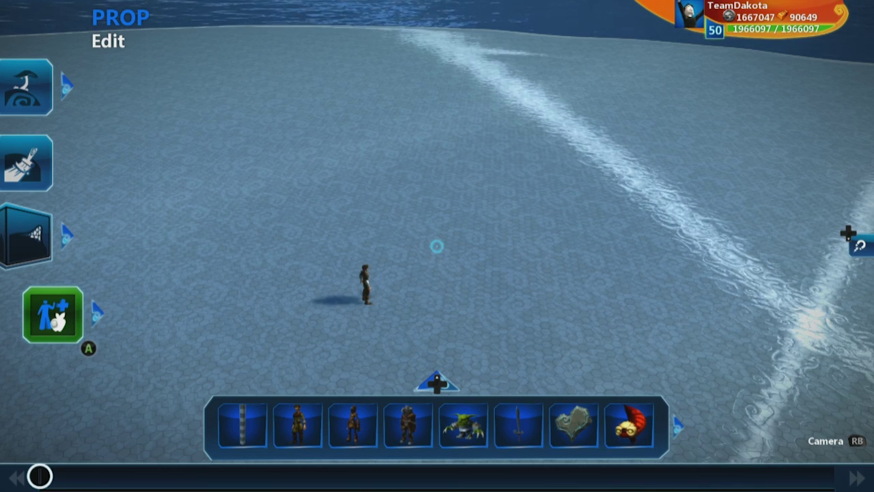
{"action": "key", "text": "Right"}
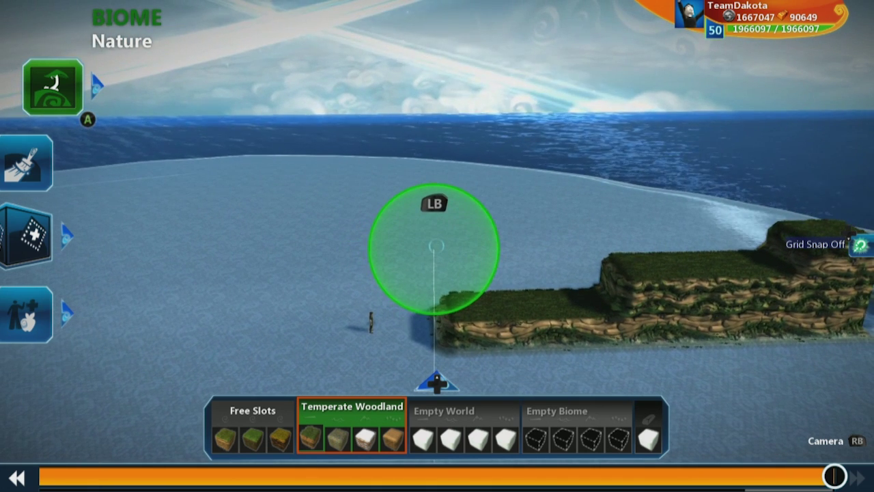
Open the Materials Gallery for the biome brush and browse through its available biomes.
{"action": "key", "text": "Up"}
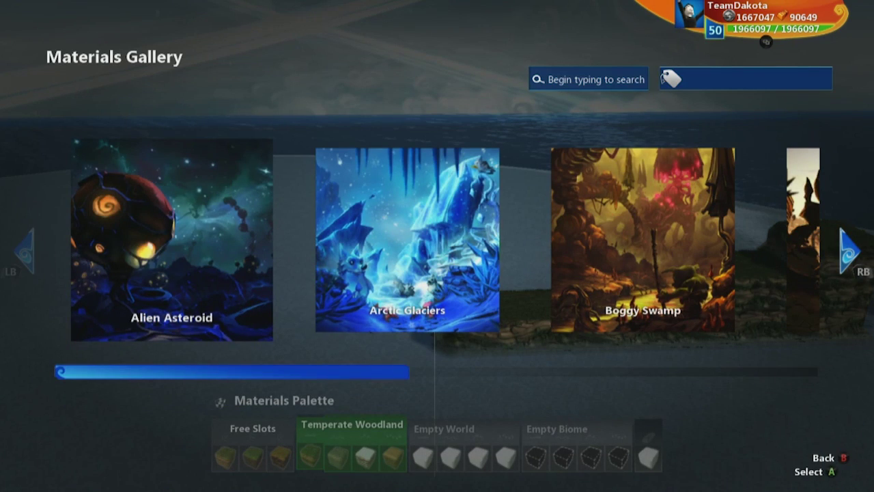
{"action": "key", "text": "Right"}
{"action": "key", "text": "Left"}
{"action": "key", "text": "Right"}
{"action": "key", "text": "Right"}
{"action": "key", "text": "Right"}
{"action": "key", "text": "Right"}
{"action": "key", "text": "Right"}
{"action": "key", "text": "Left"}
{"action": "key", "text": "Left"}
{"action": "key", "text": "Left"}
{"action": "key", "text": "Left"}
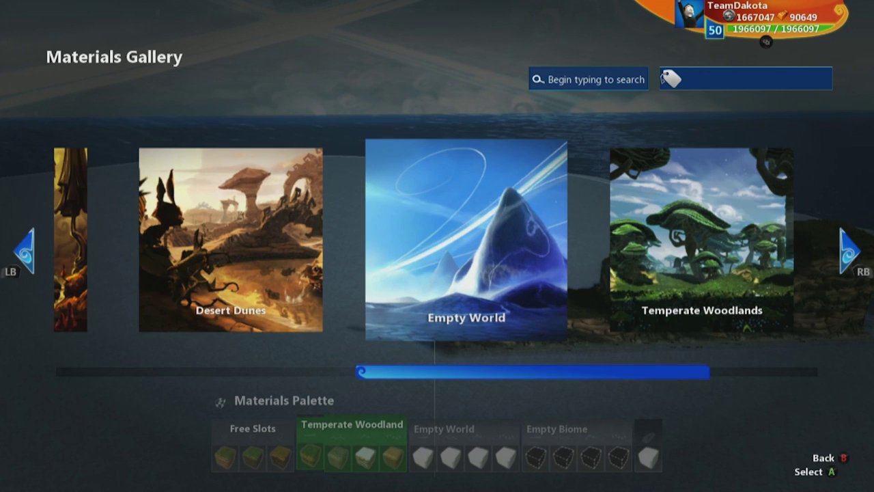
{"action": "key", "text": "Right"}
{"action": "key", "text": "Right"}
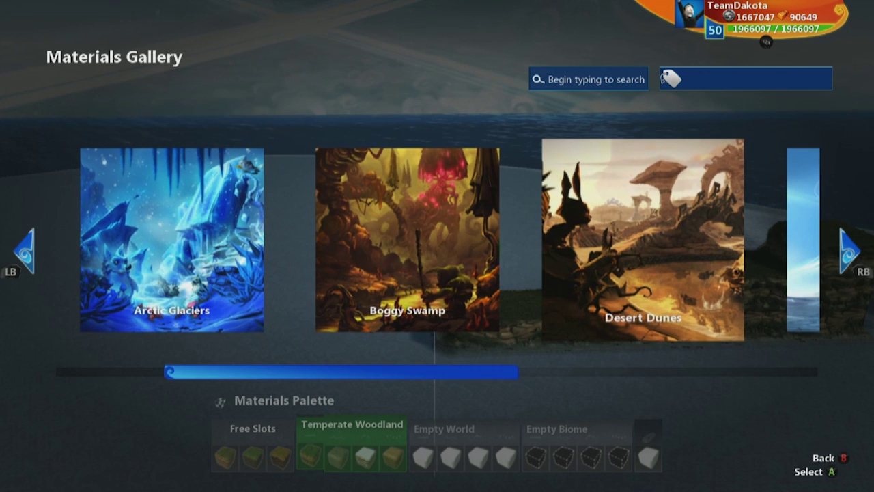
{"action": "key", "text": "Right"}
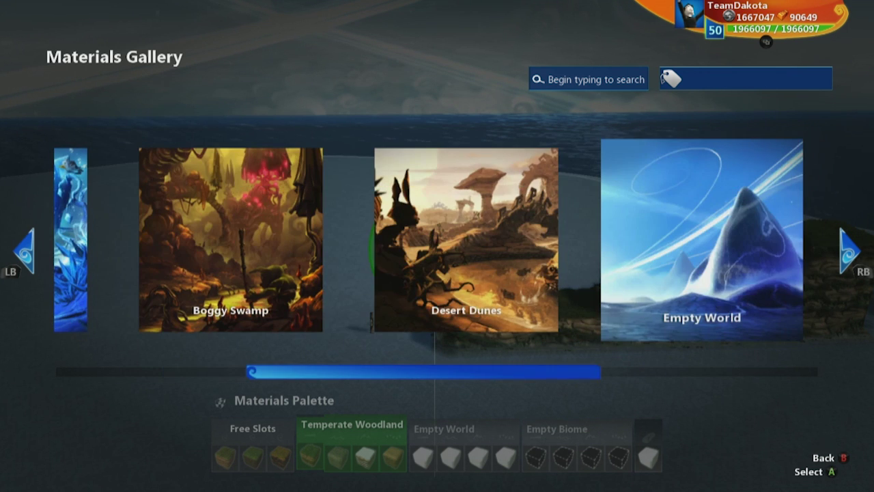
Replace the Temperate Woodland set in the materials palette with the Desert Dunes biome.
{"action": "key", "text": "Left"}
{"action": "key", "text": "Left"}
{"action": "key", "text": "Right"}
{"action": "key", "text": "Right"}
{"action": "key", "text": "Left"}
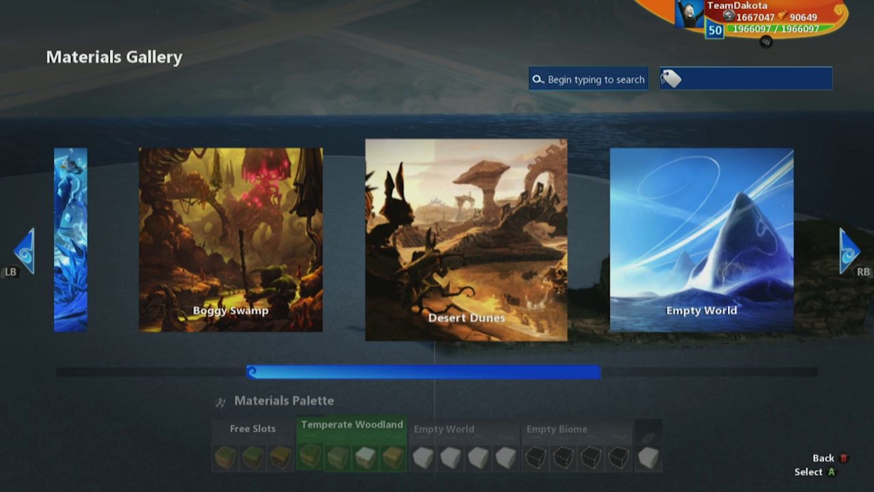
{"action": "key", "text": "Return"}
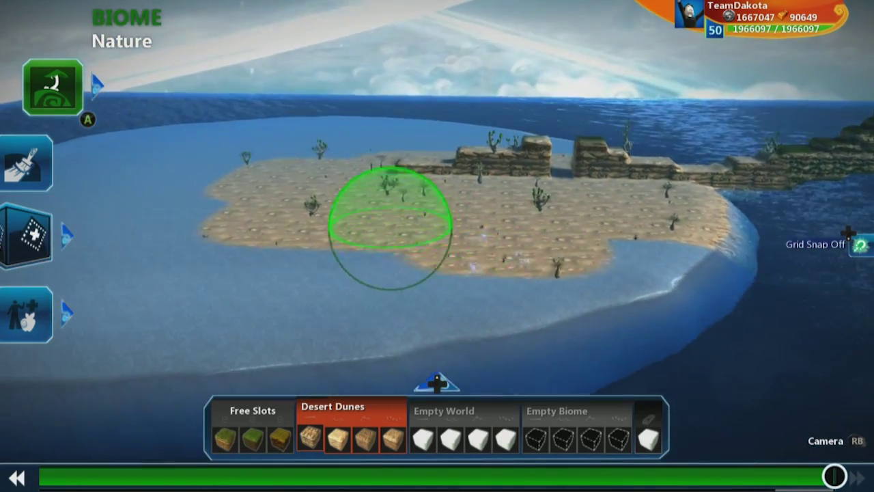
Paint the Desert Dunes biome over the bare ground in the middle of the island.
{"action": "mouse_move", "coordinate": [390, 229]}
{"action": "left_mouse_down"}
{"action": "mouse_move", "coordinate": [382, 236]}
{"action": "mouse_move", "coordinate": [444, 218]}
{"action": "left_mouse_up"}
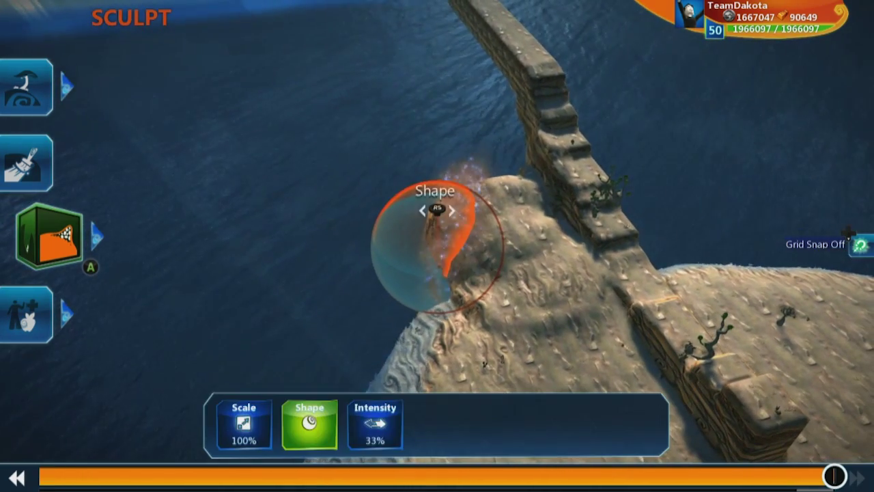
Adjust the brush shape and sculpt the desert terrain at the island's edge beside the stepped wall with Expand.
{"action": "key", "text": "Right"}
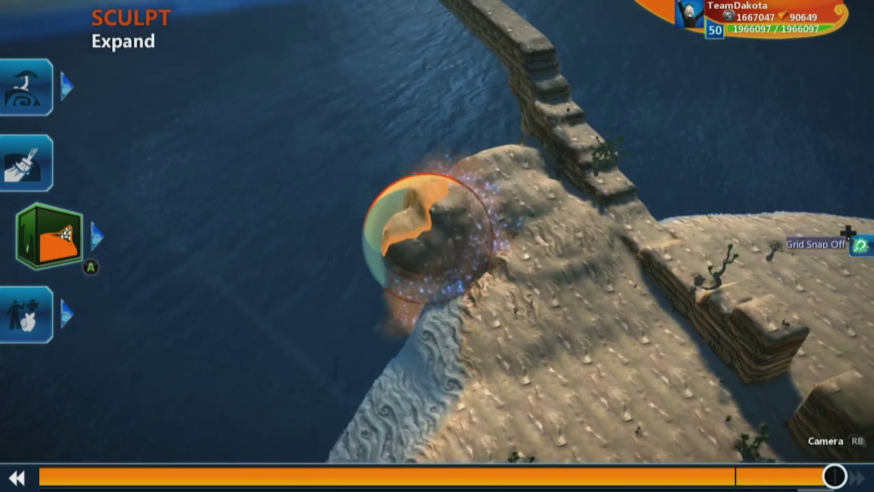